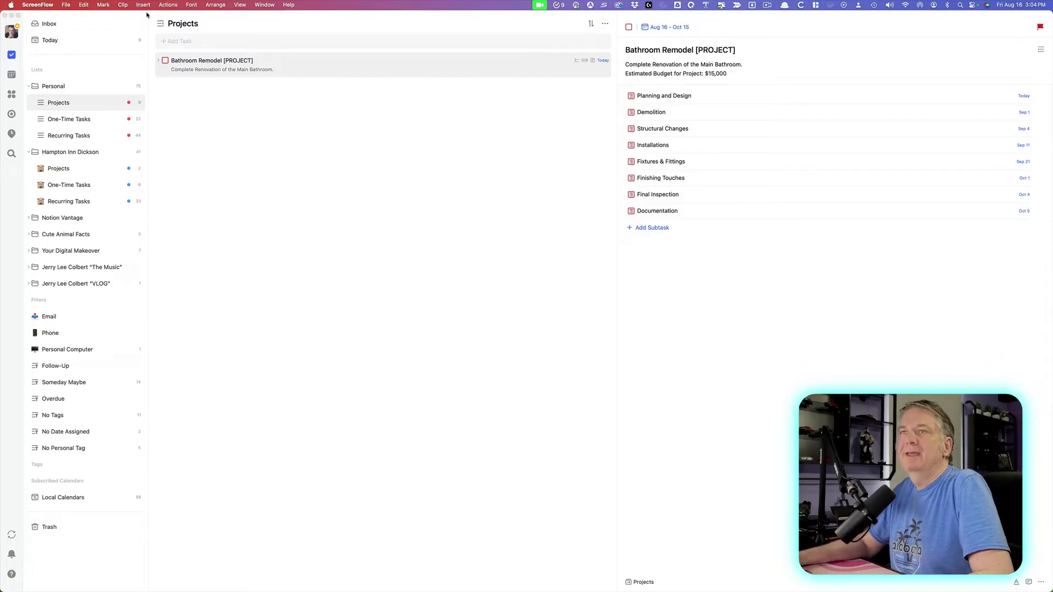
Bring TickTick's window to the front.
click(61, 87)
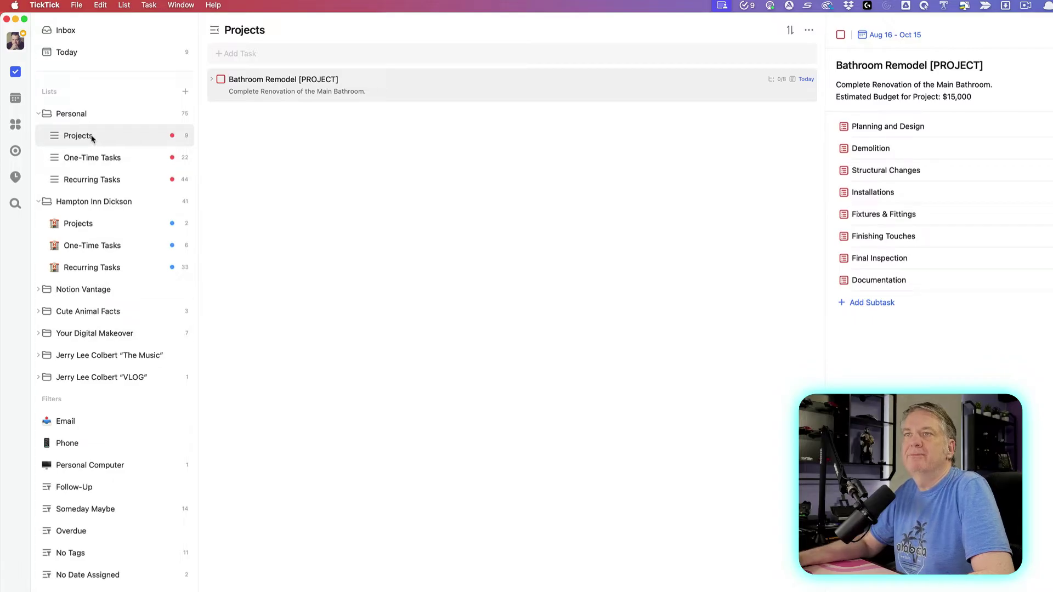
Look through the One-Time and Recurring Tasks lists, then return to the Personal Projects list.
click(93, 159)
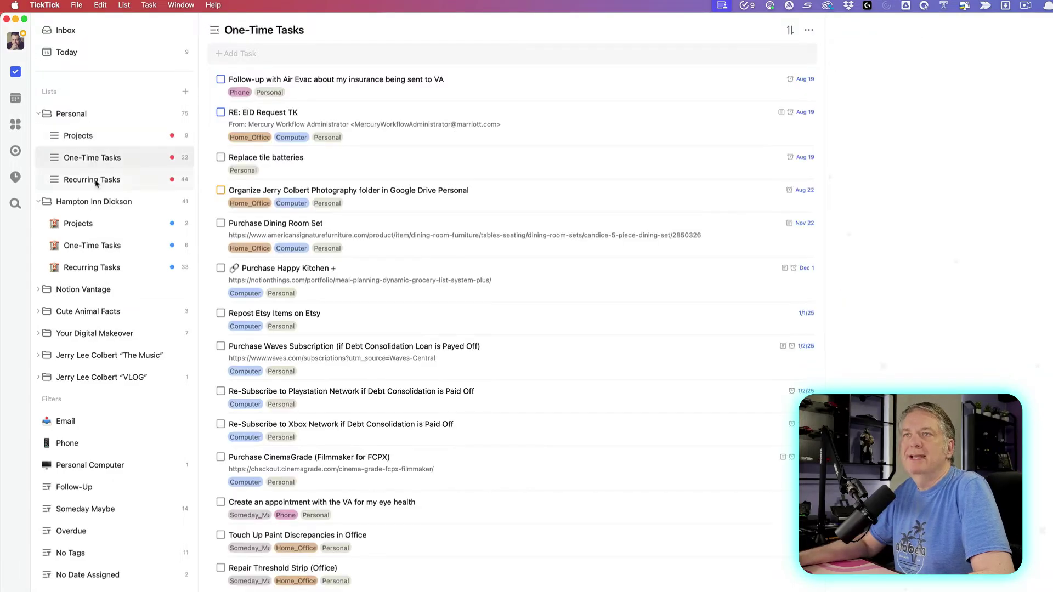
click(95, 181)
click(85, 138)
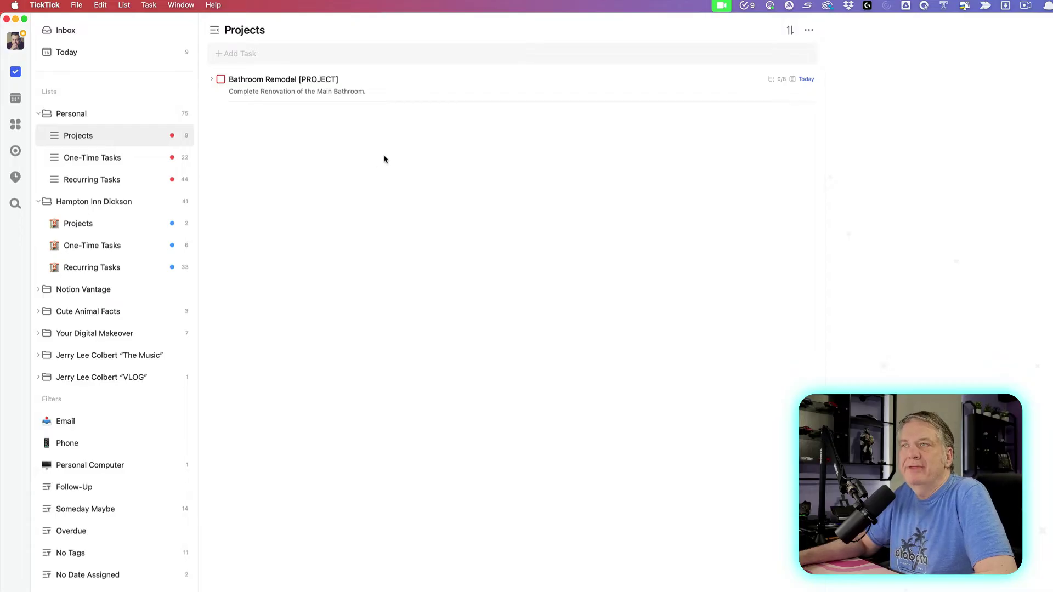
Open Bathroom Remodel [PROJECT] and its Planning and Design subtask (Aug 16–Aug 24, five-item checklist).
click(384, 79)
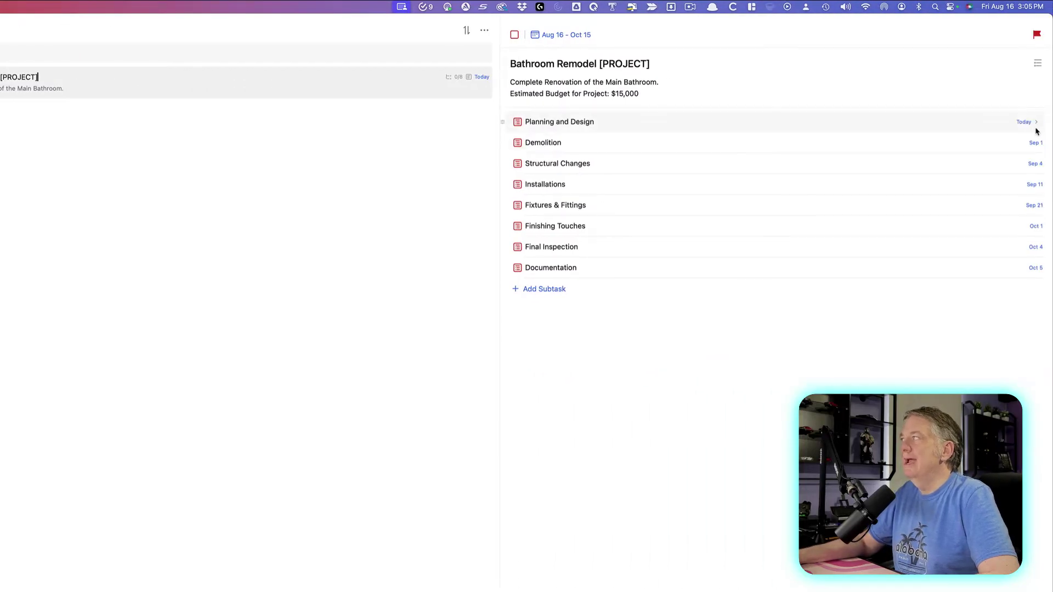
click(1037, 125)
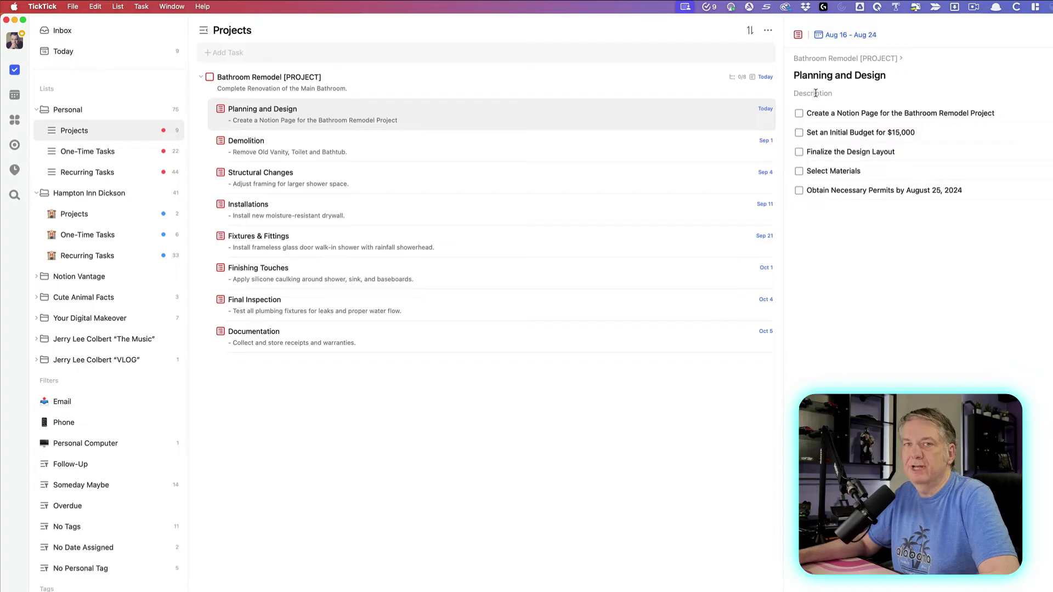
click(815, 94)
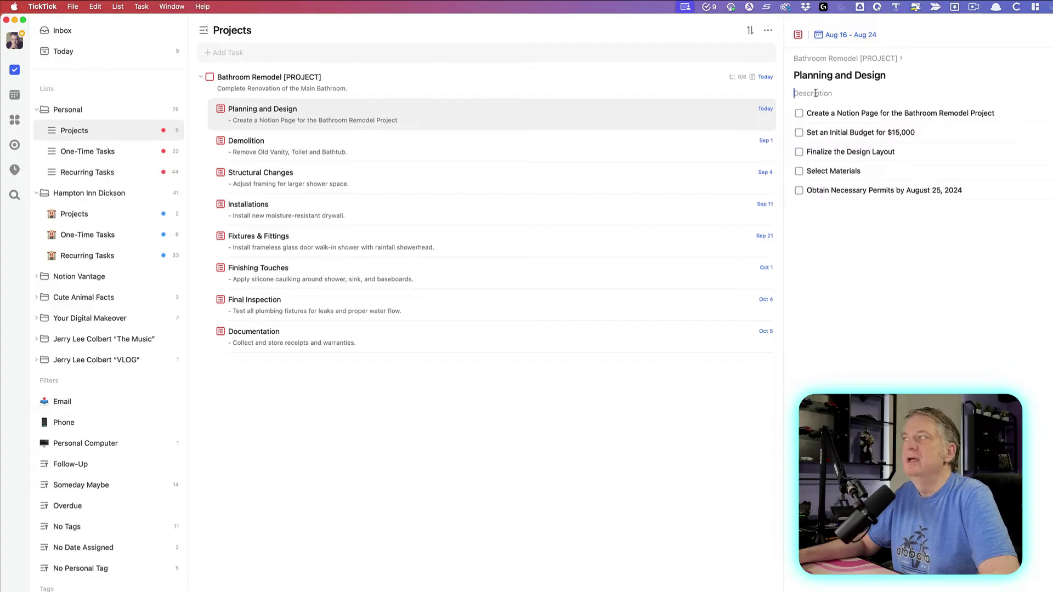
click(826, 59)
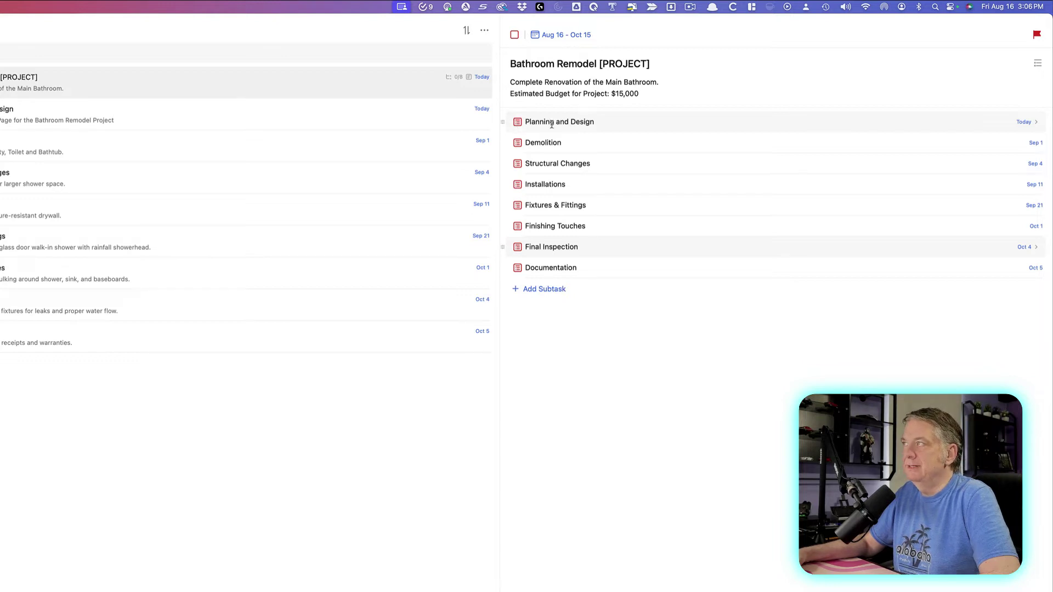
click(1036, 123)
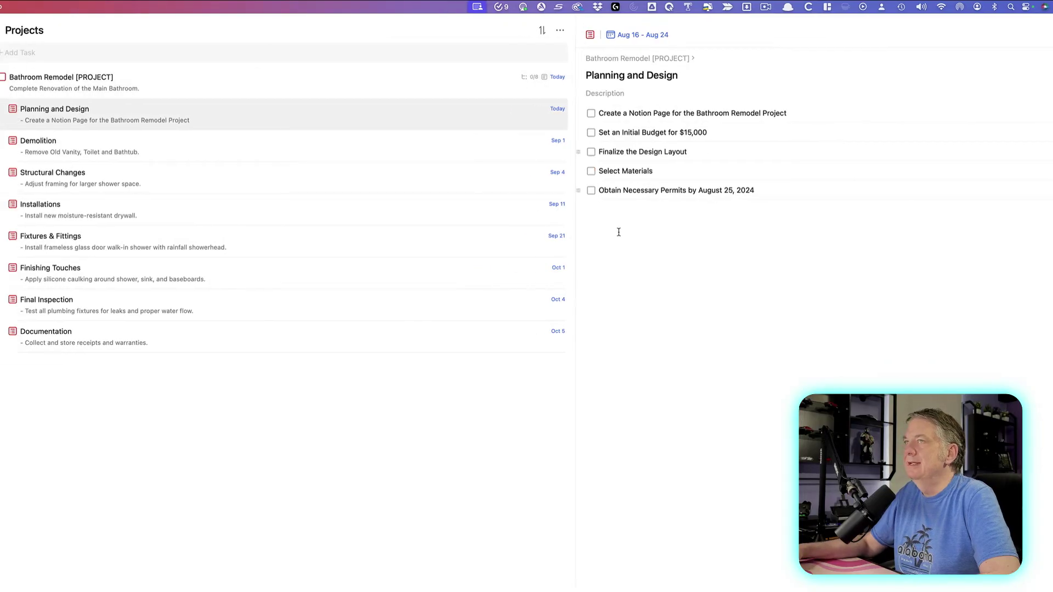
Collapse and re-expand Bathroom Remodel, then review the Demolition, Structural Changes and Installations subtasks.
click(201, 78)
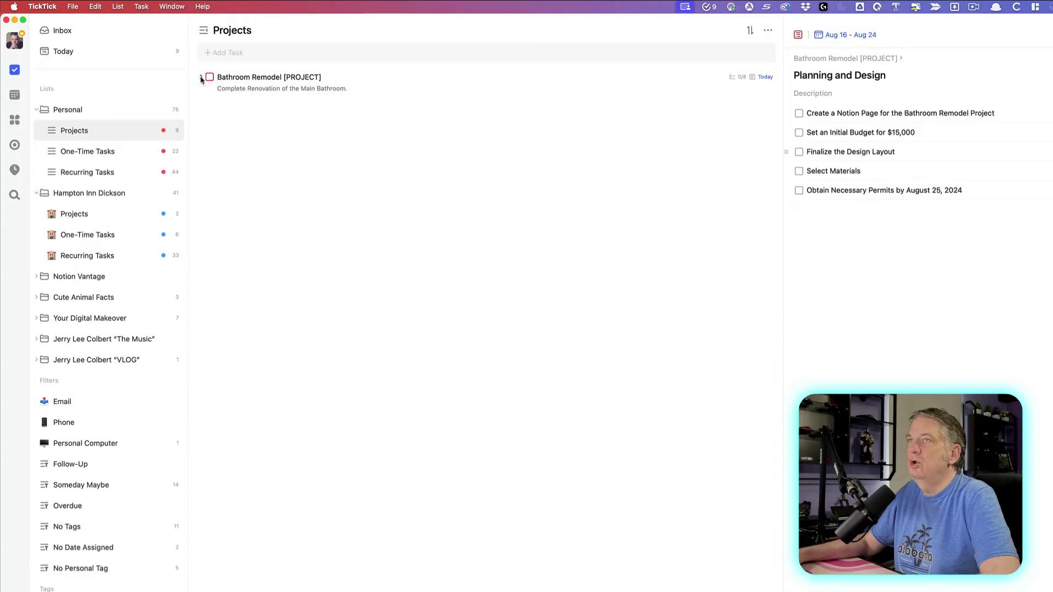
click(201, 78)
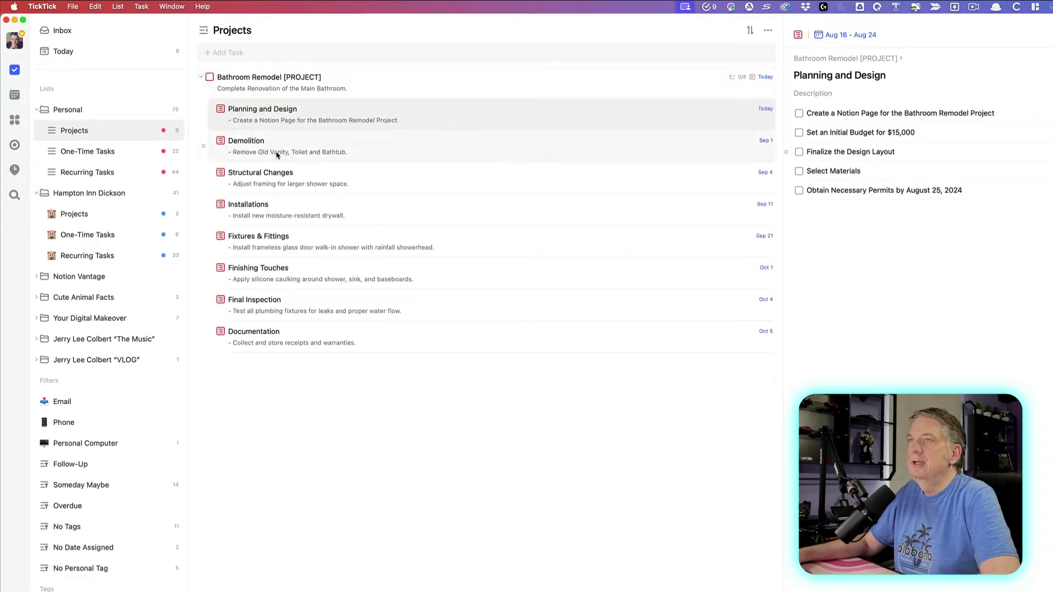
click(386, 149)
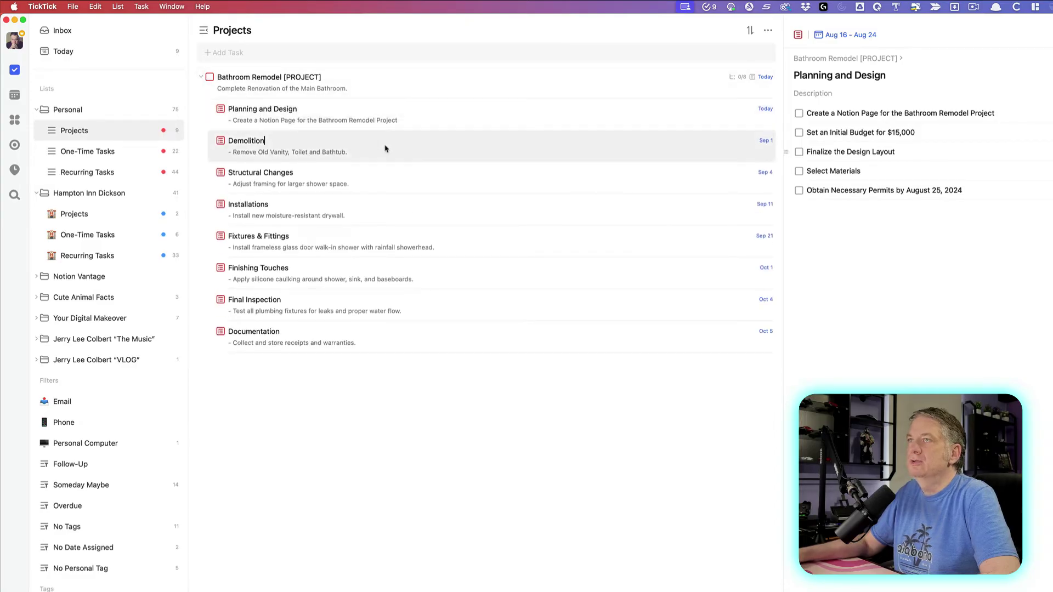
click(381, 191)
click(372, 217)
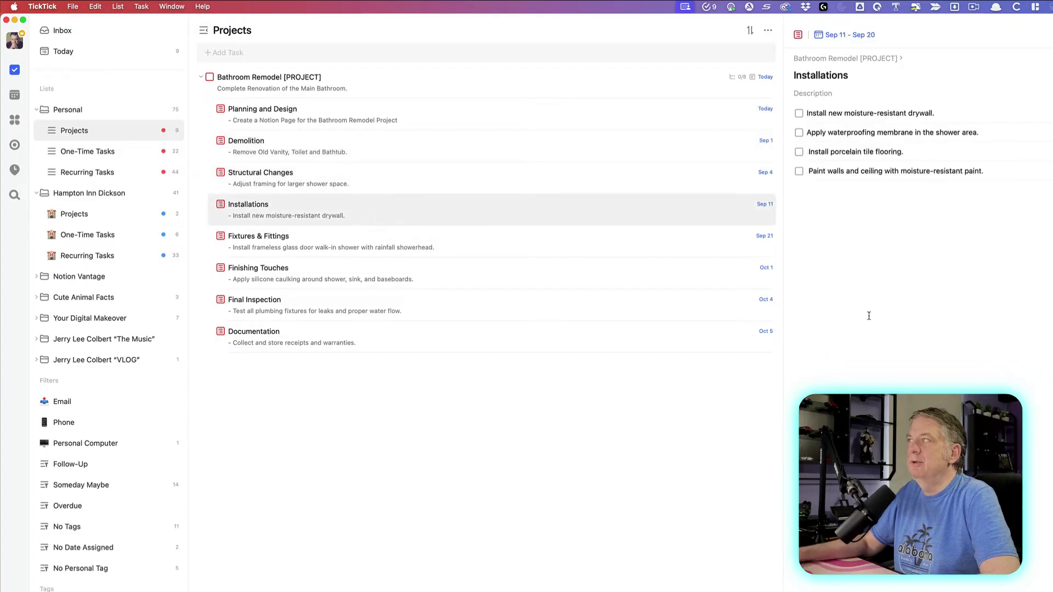
Review the remaining subtasks, then check Planning and Design's Aug 16–Aug 24 dates unchanged.
click(524, 253)
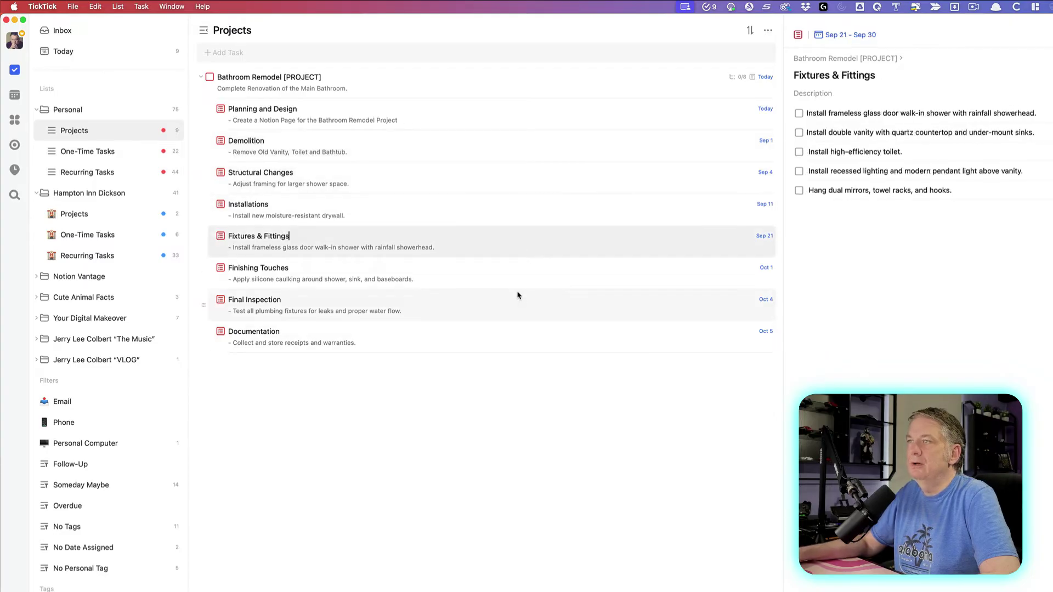
click(518, 293)
click(521, 276)
click(507, 347)
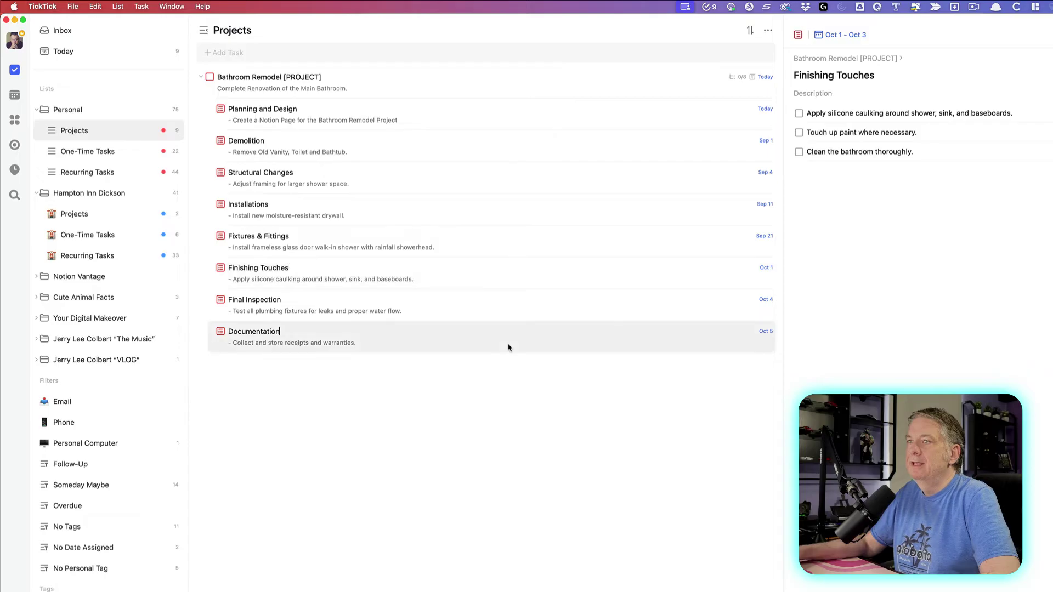
click(424, 124)
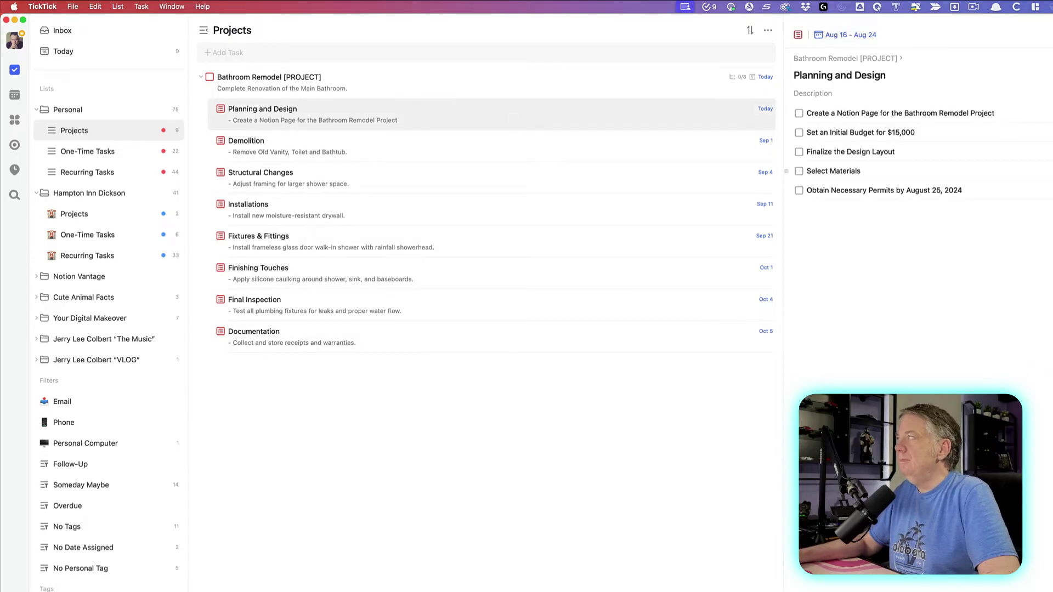
click(847, 35)
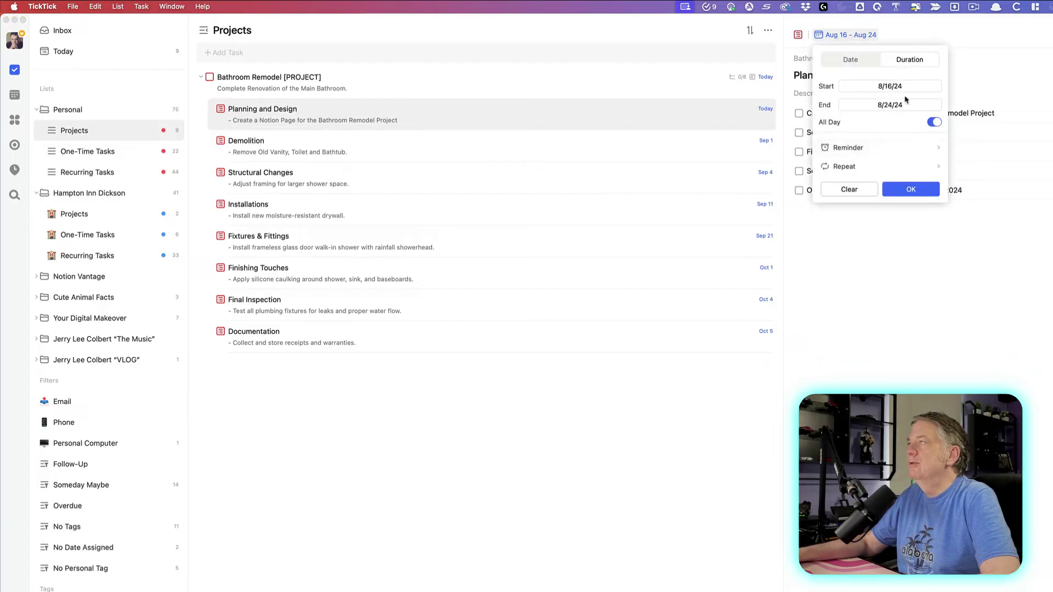
click(955, 264)
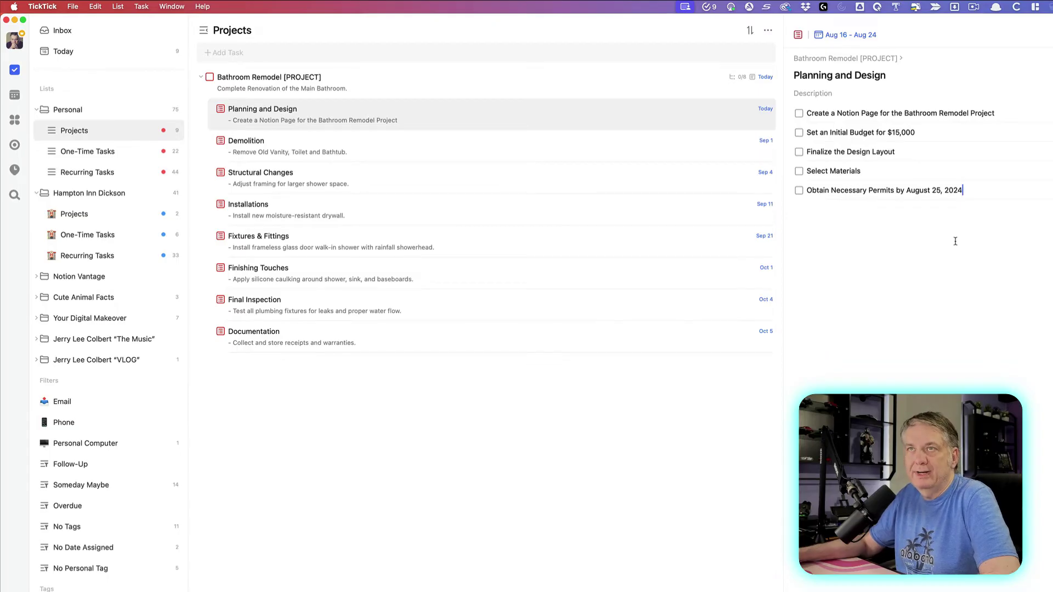
Show the calendar in Multi-Day layout from Aug 16 and preview Planning and Design.
click(15, 96)
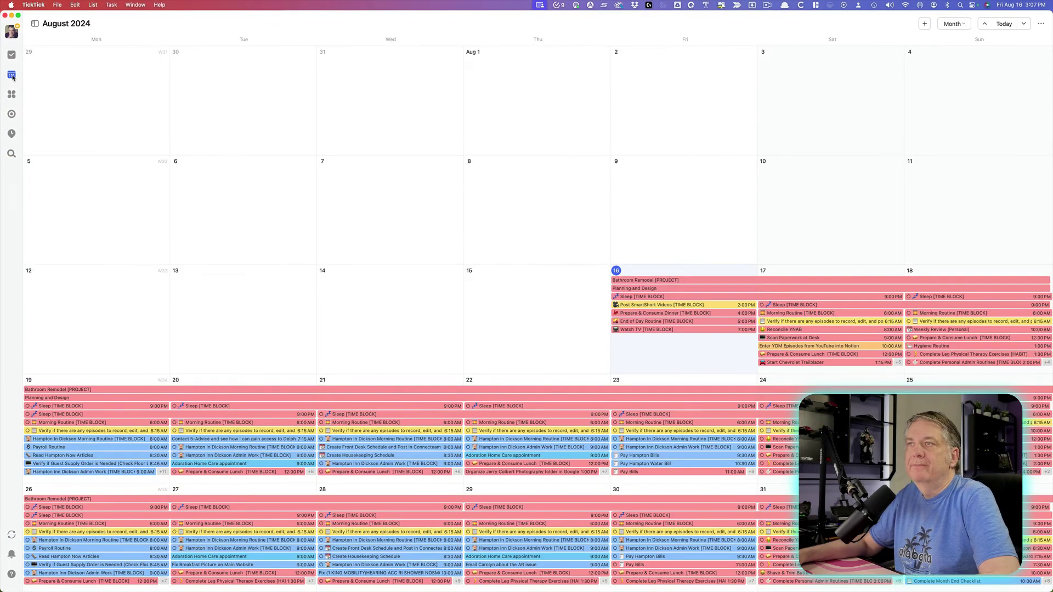
click(955, 25)
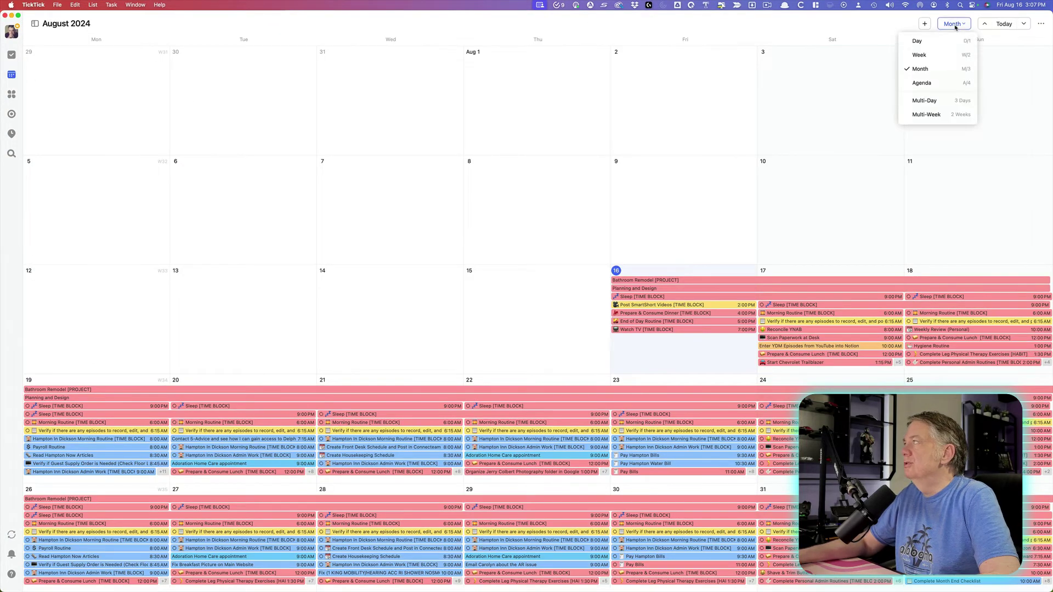
click(941, 101)
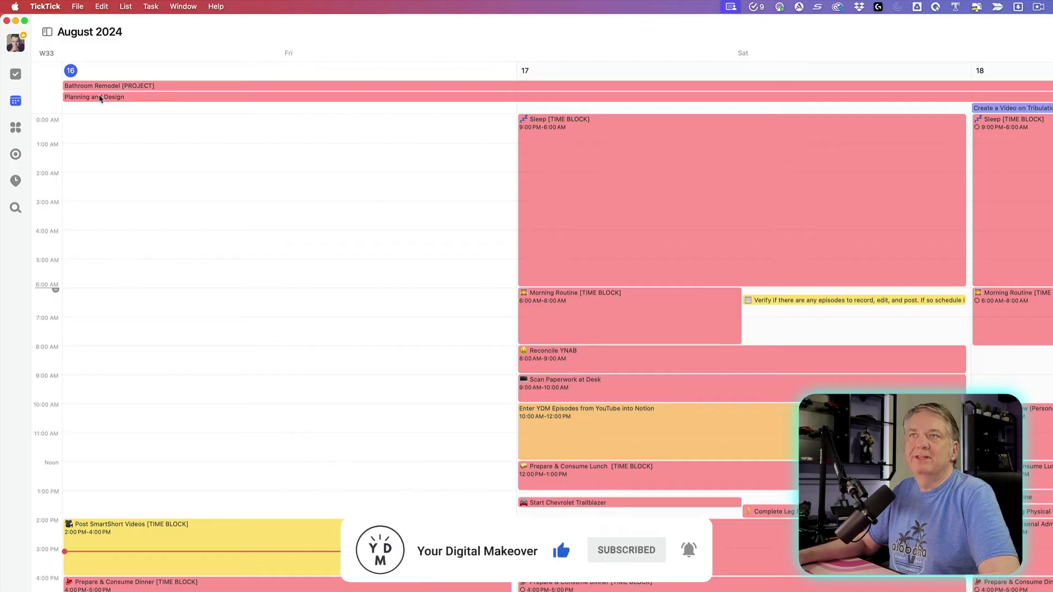
click(101, 103)
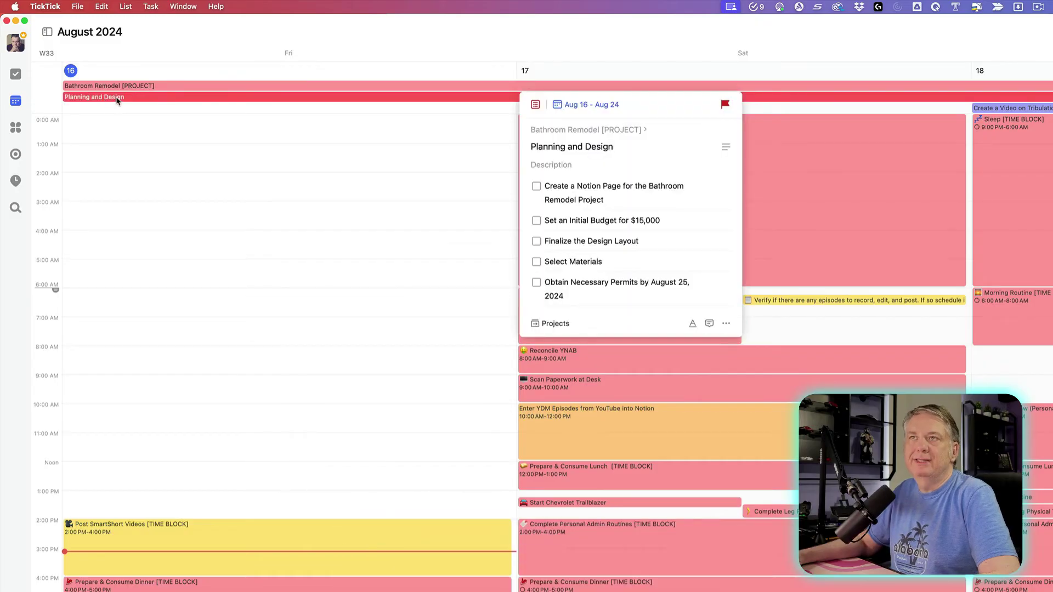
key(Escape)
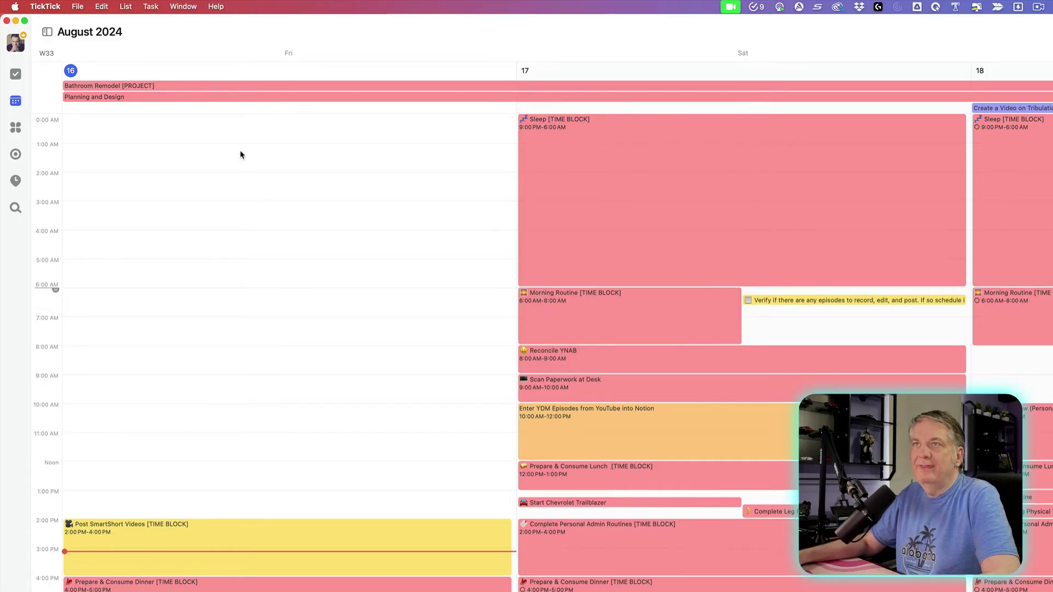
Open Planning and Design's details from its all-day calendar bar.
click(197, 98)
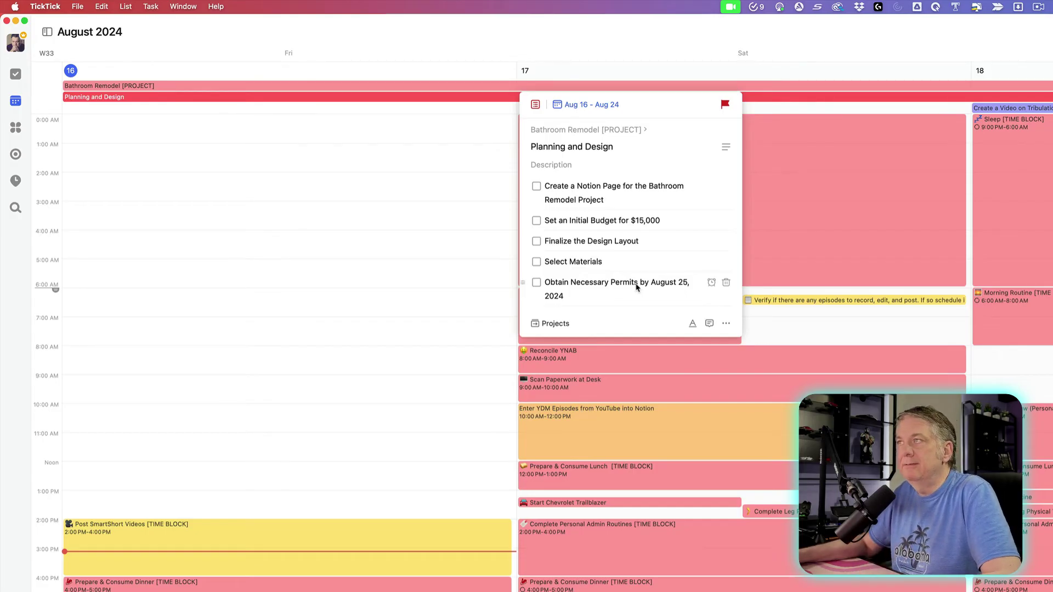
Jump to the parent Bathroom Remodel project, scroll its subtasks, and revisit Planning and Design.
click(575, 131)
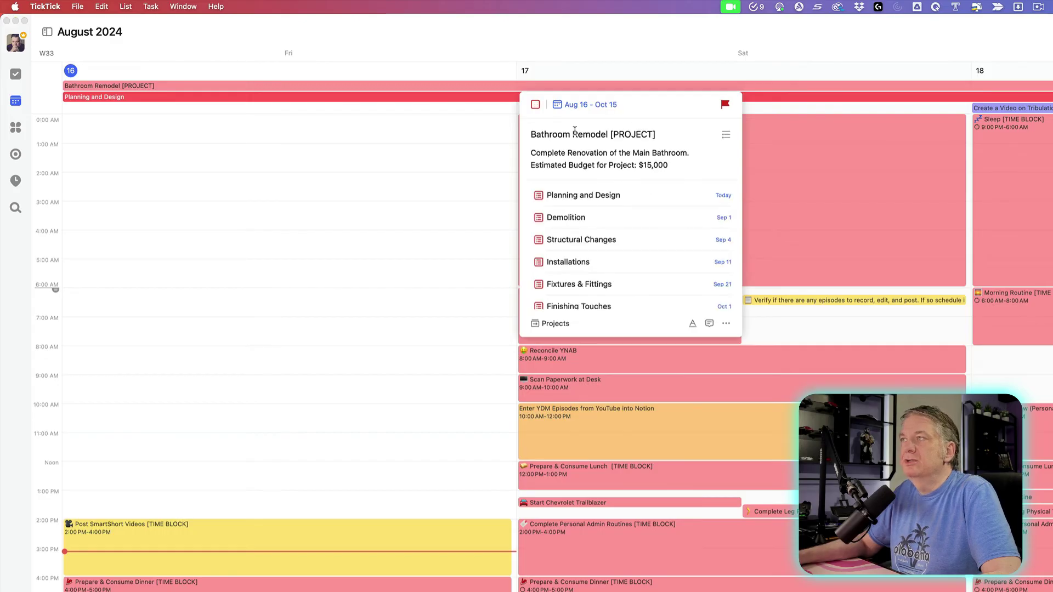
scroll(604, 222, down, 5)
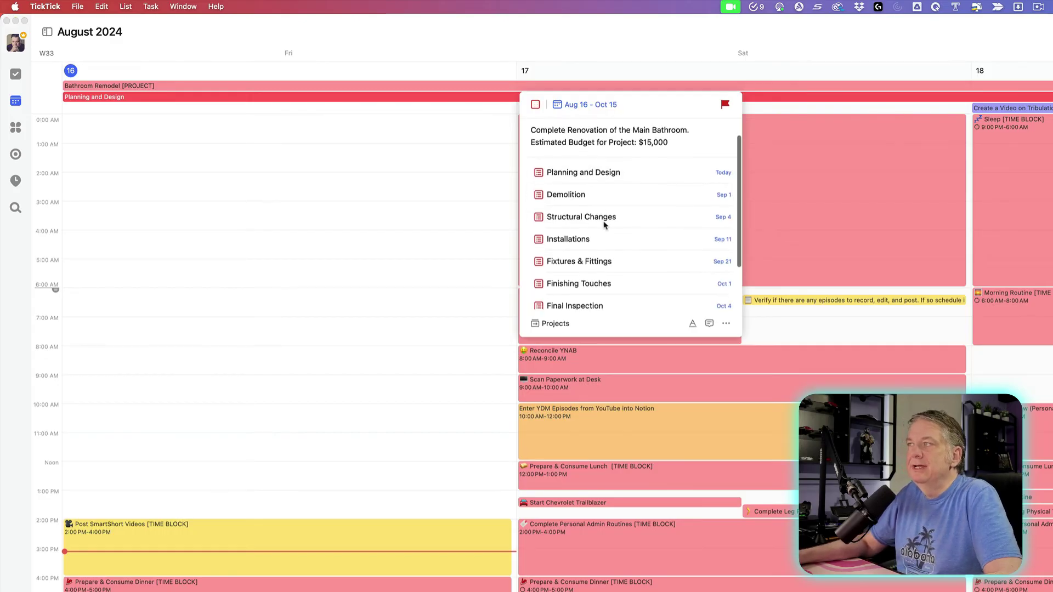
scroll(614, 214, up, 3)
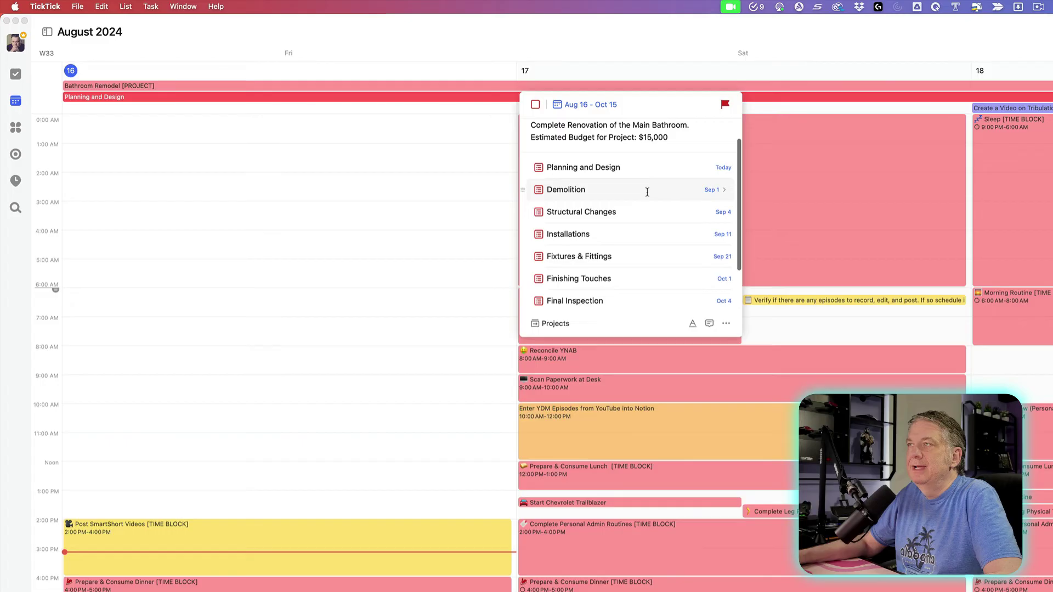
click(724, 167)
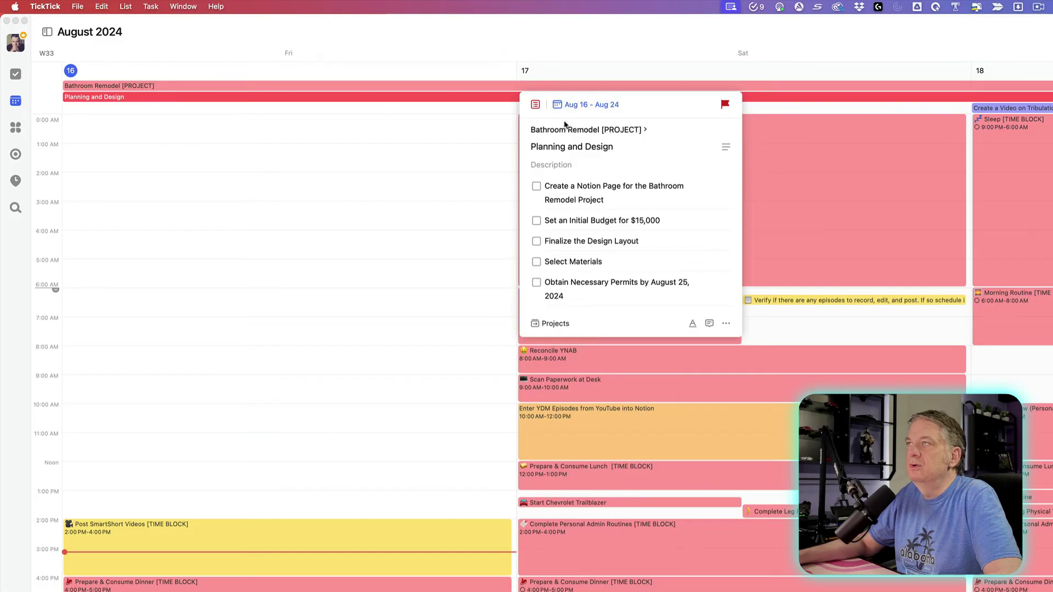
click(588, 130)
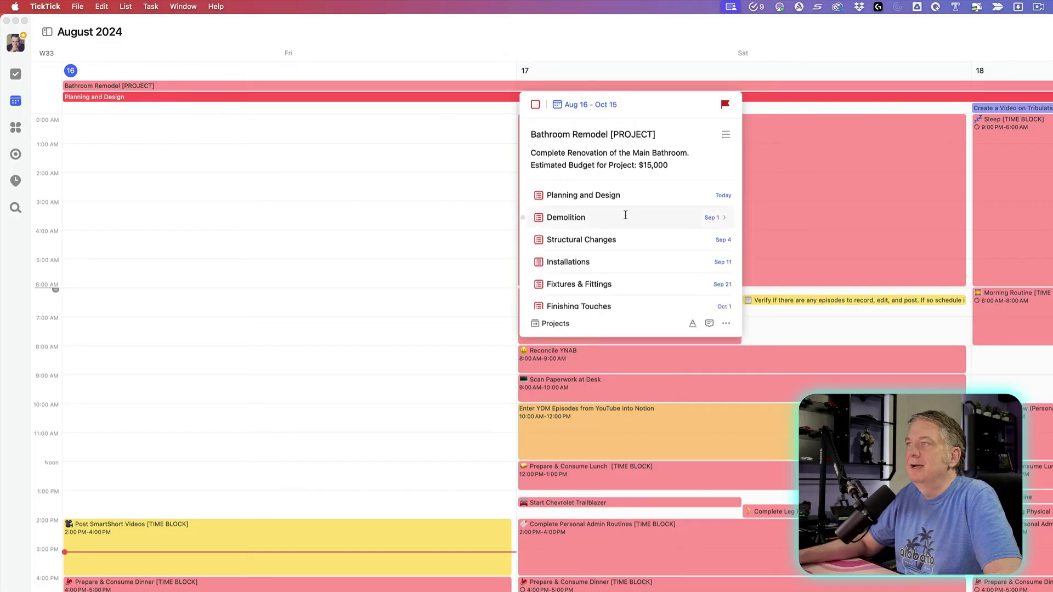
Check the Demolition subtask and project details, then close the popup over the calendar.
click(726, 219)
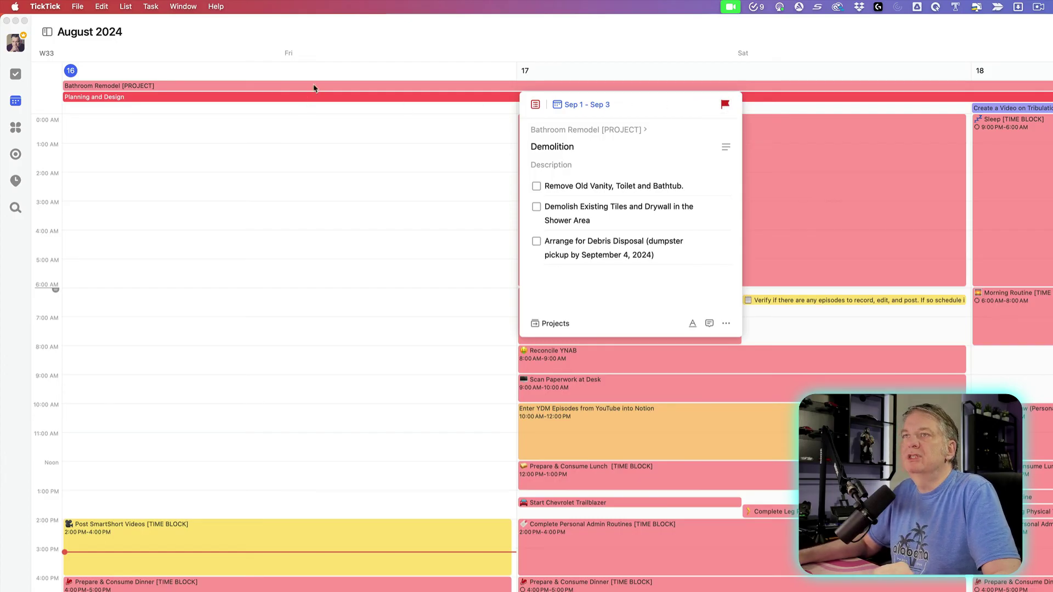
click(314, 86)
click(15, 103)
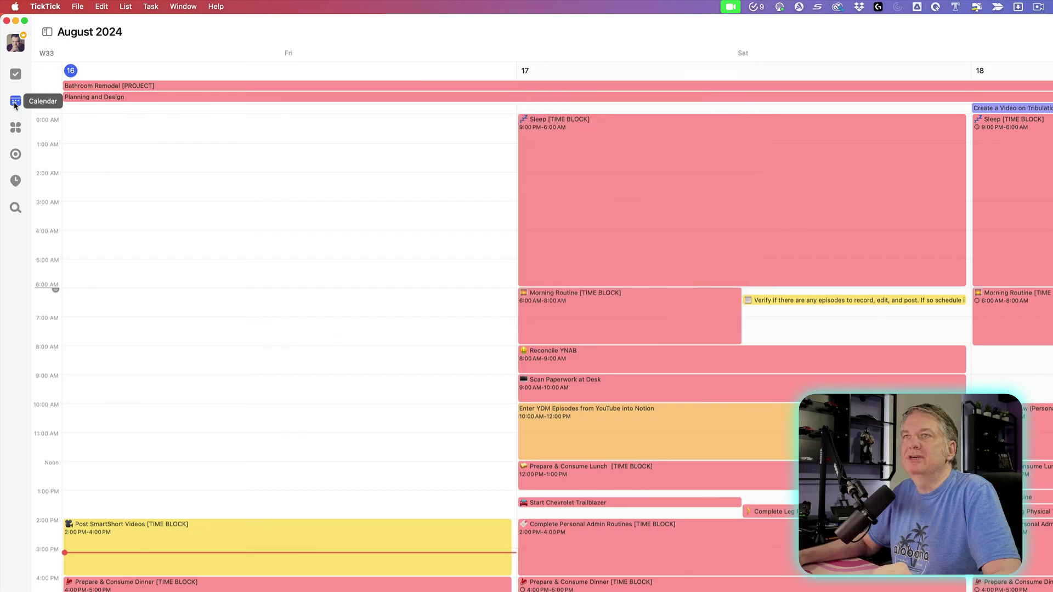
Return to the Personal Projects task list with Bathroom Remodel's eight dated subtasks.
click(16, 73)
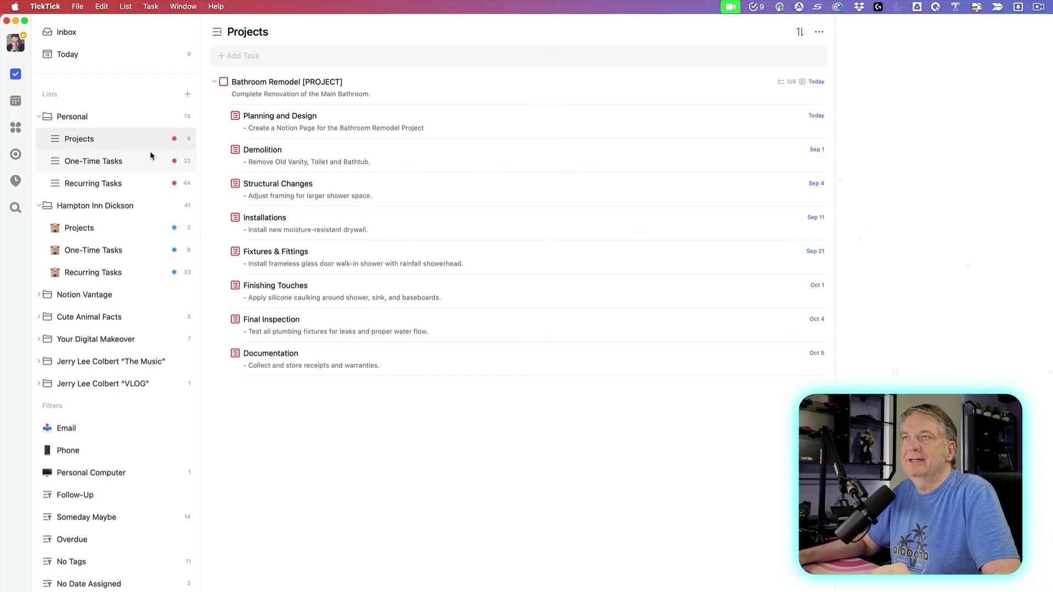